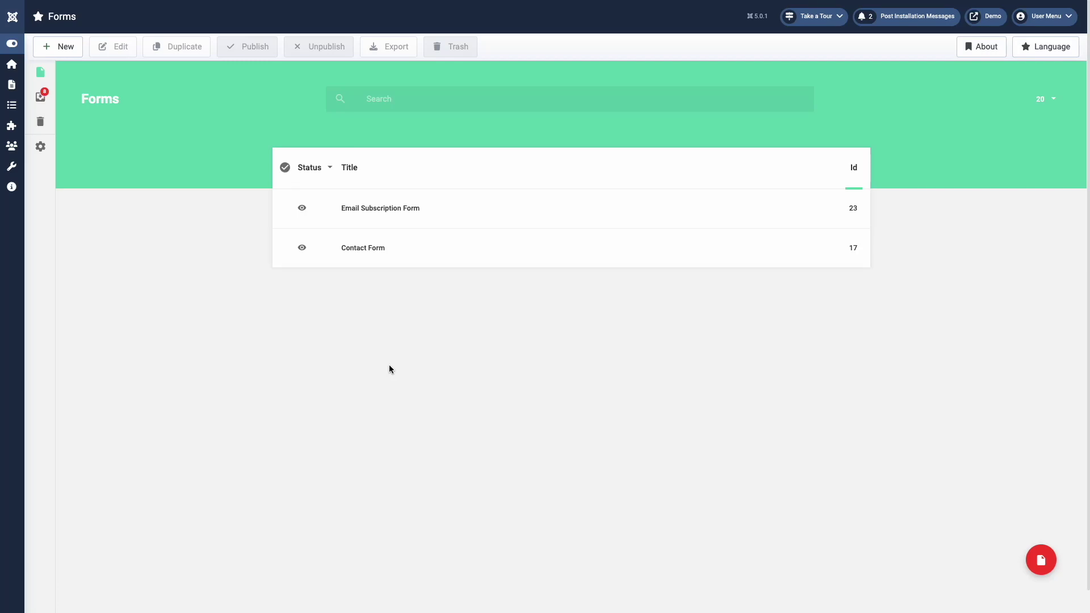
# - Open the Contact Form for editing and set its design layout to Lightbox
pyautogui.click(378, 253)
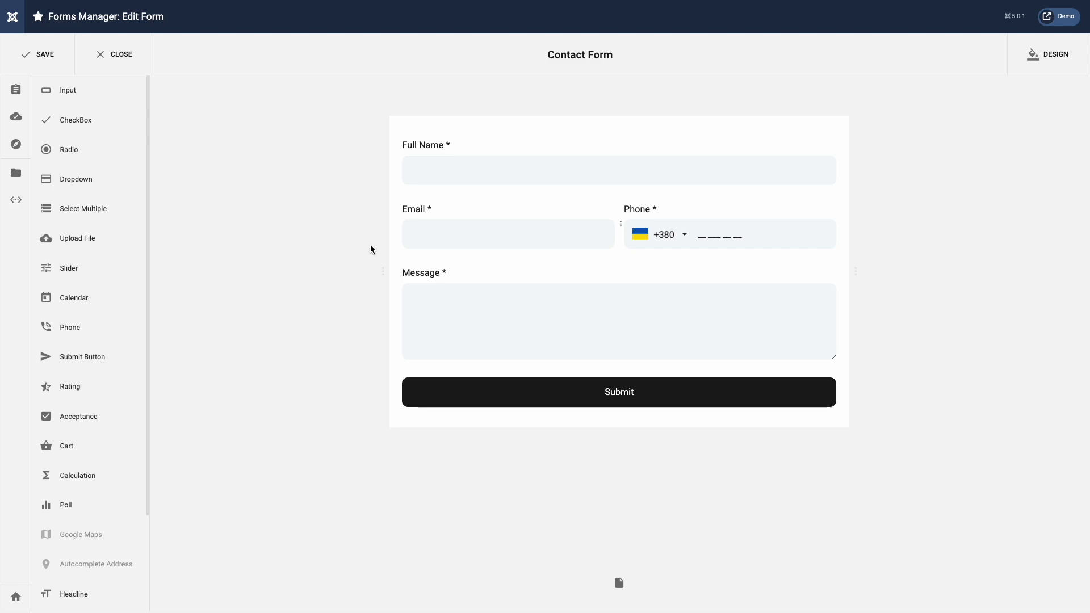
pyautogui.click(1054, 59)
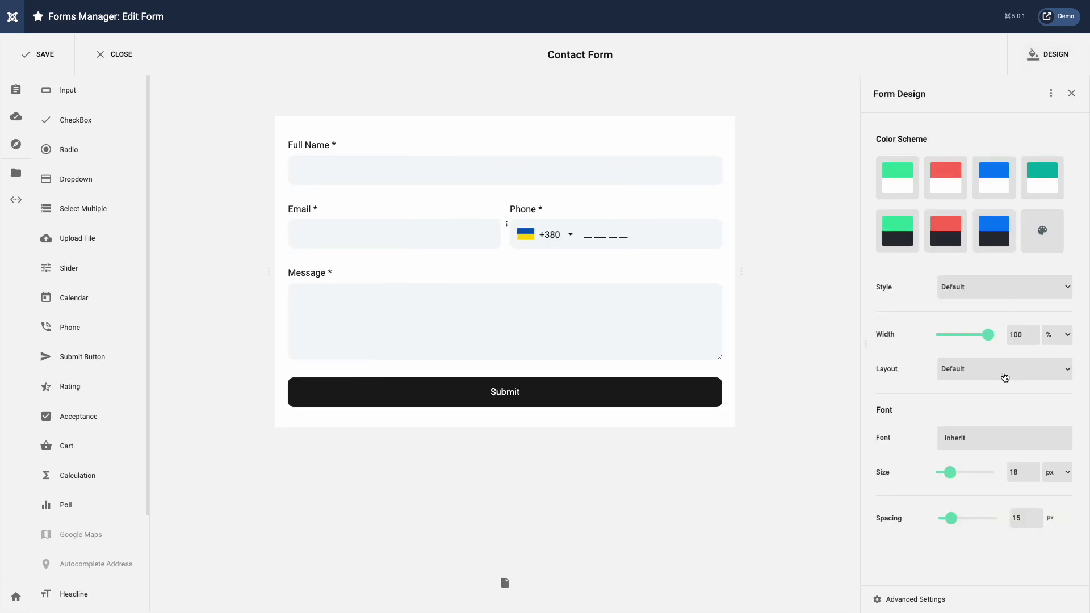
pyautogui.click(1004, 378)
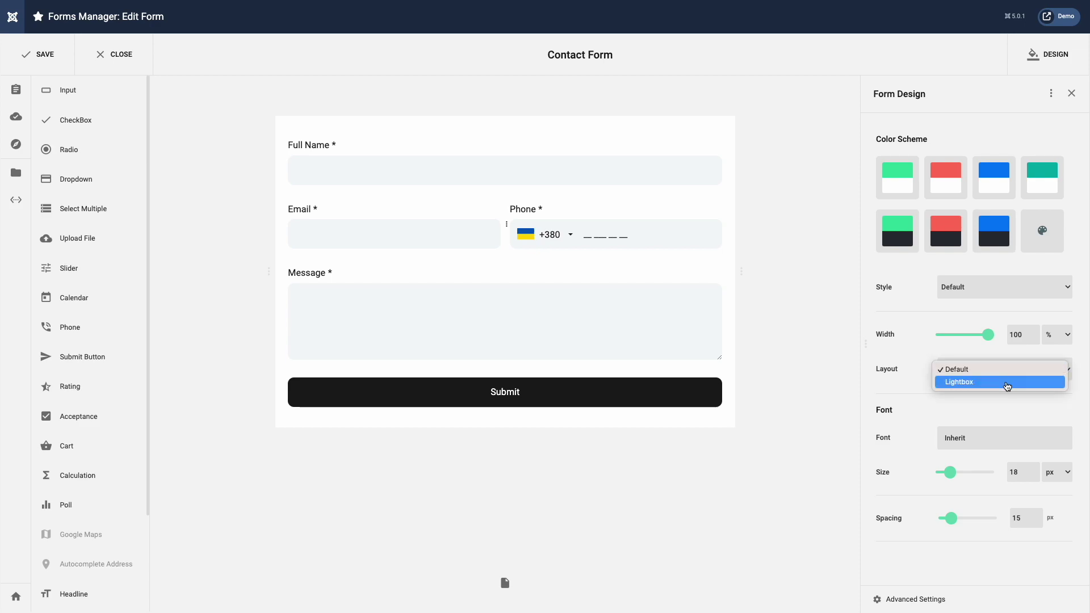
pyautogui.click(1007, 386)
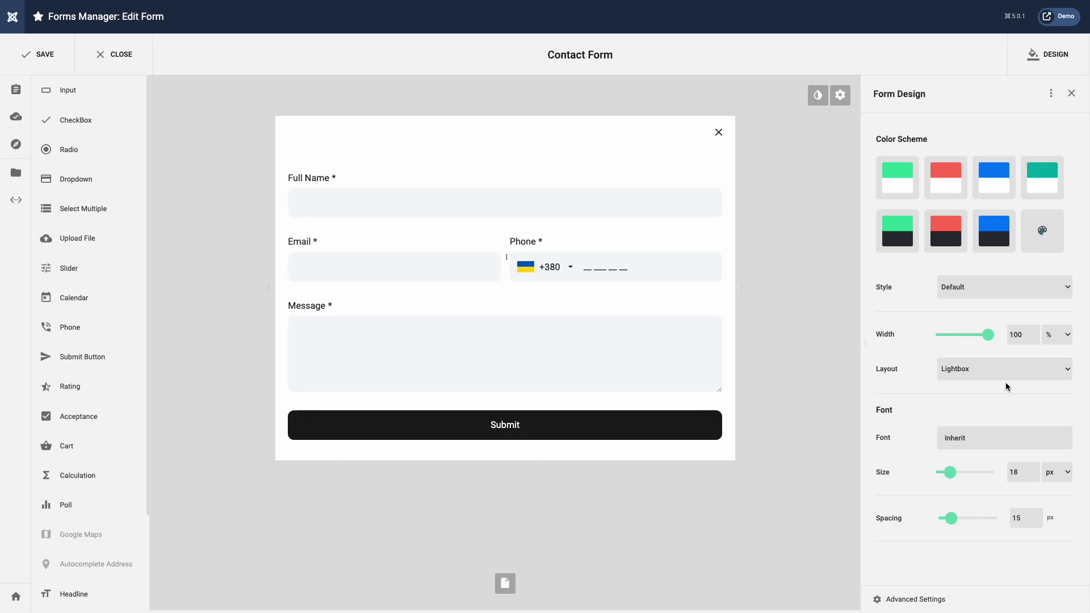
# - Set the form's width to 800 px in the advanced design settings, with Full Width turned off
pyautogui.click(926, 600)
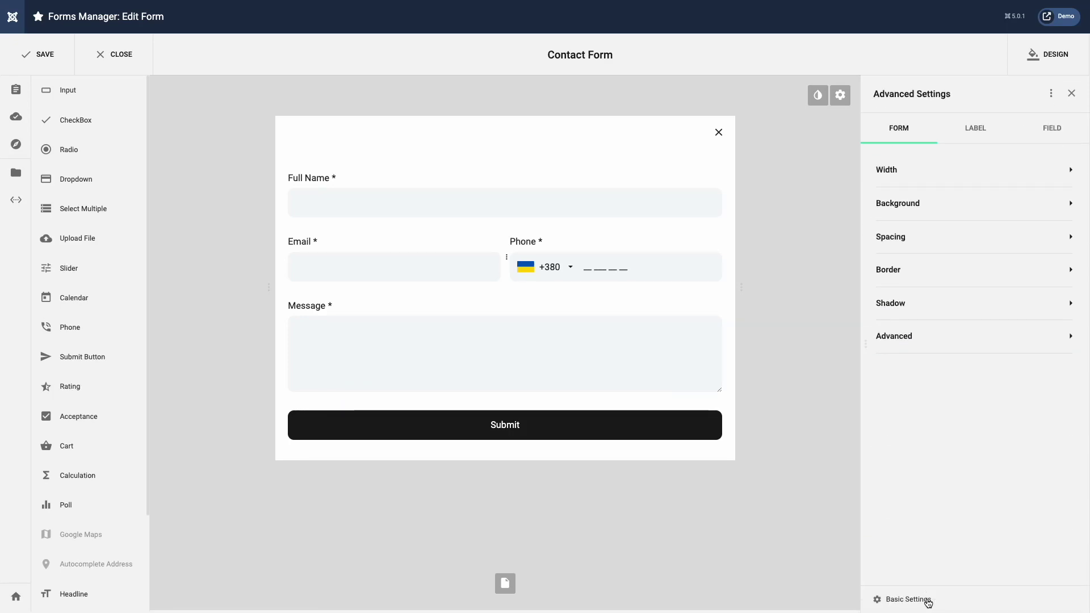
pyautogui.click(976, 178)
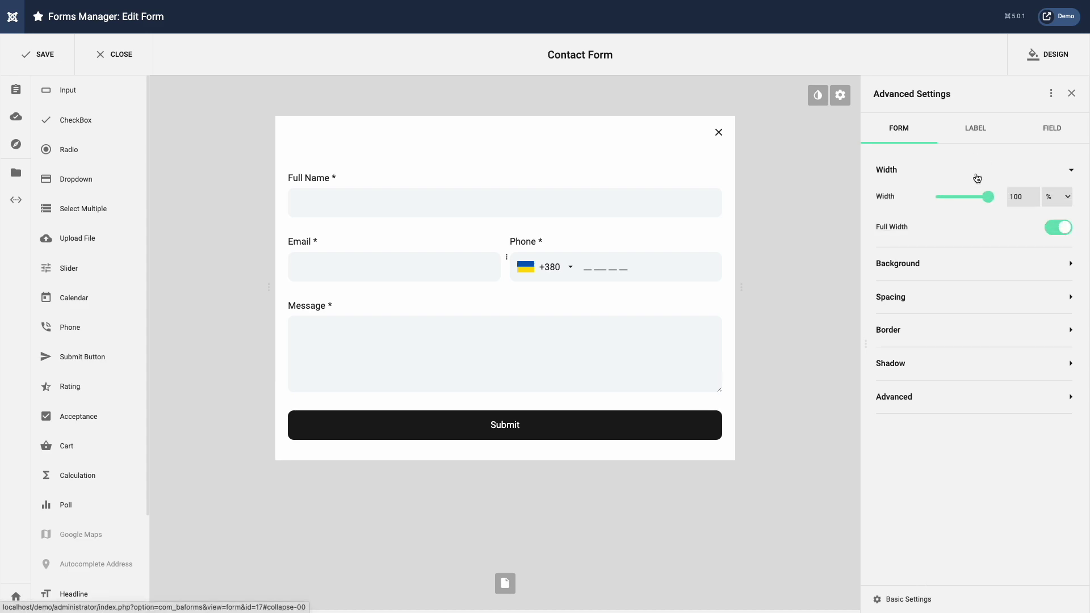
pyautogui.click(1055, 198)
pyautogui.click(1052, 182)
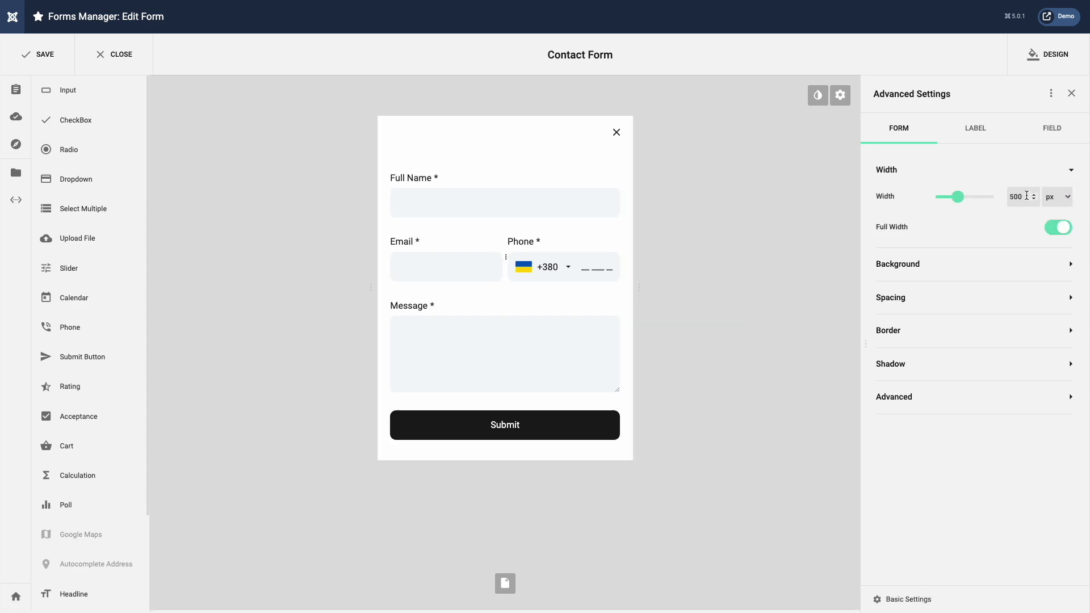
pyautogui.moveTo(1017, 195); pyautogui.dragTo(1006, 197)
pyautogui.write('800')
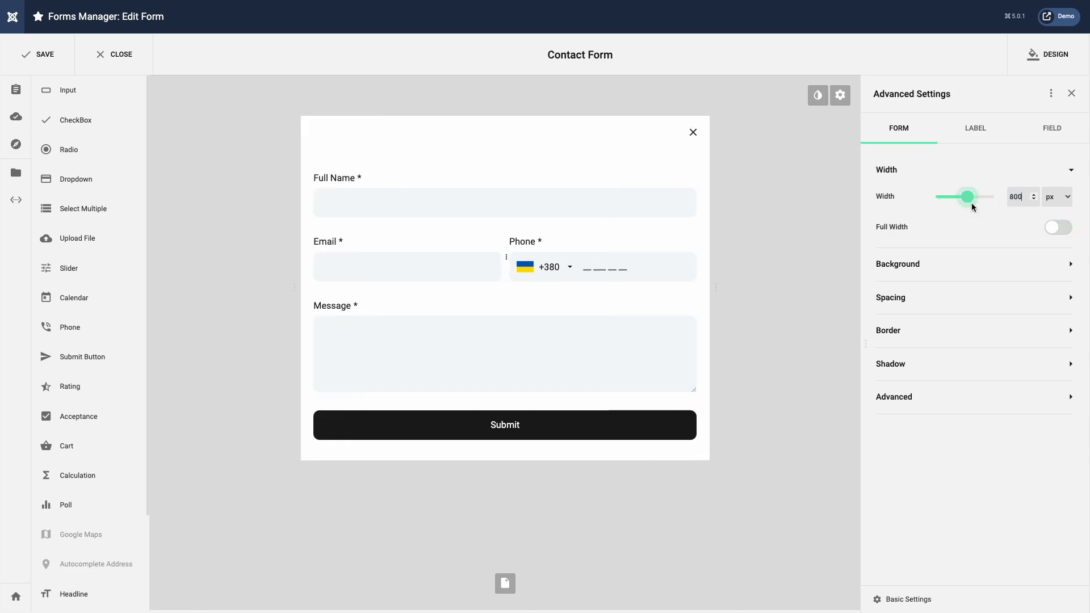
# - Set the form's padding to 75 px on all four sides
pyautogui.click(976, 298)
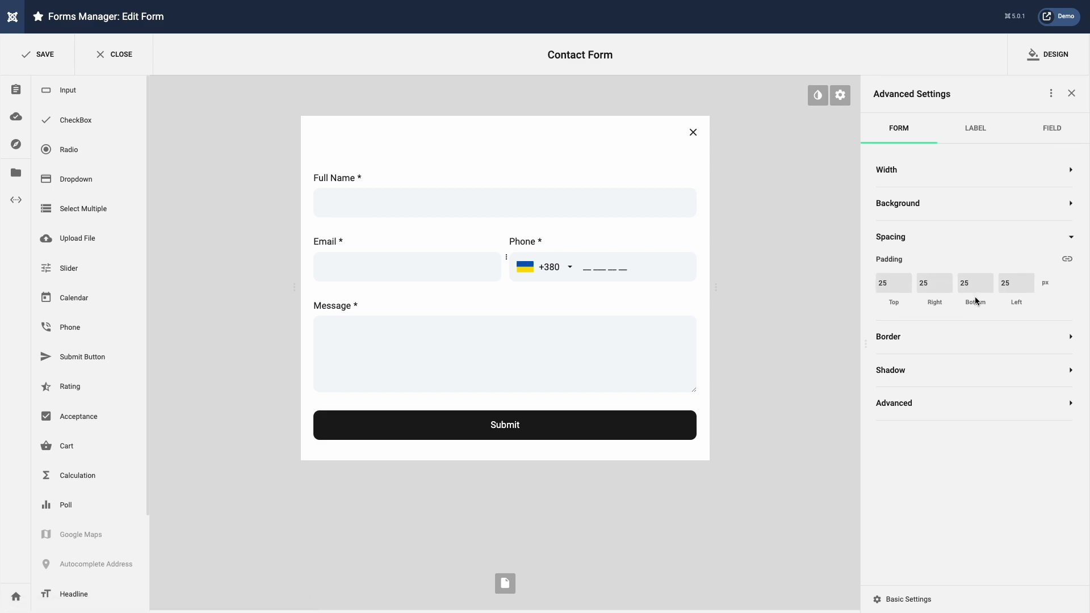
pyautogui.moveTo(885, 282); pyautogui.dragTo(874, 287)
pyautogui.write('75')
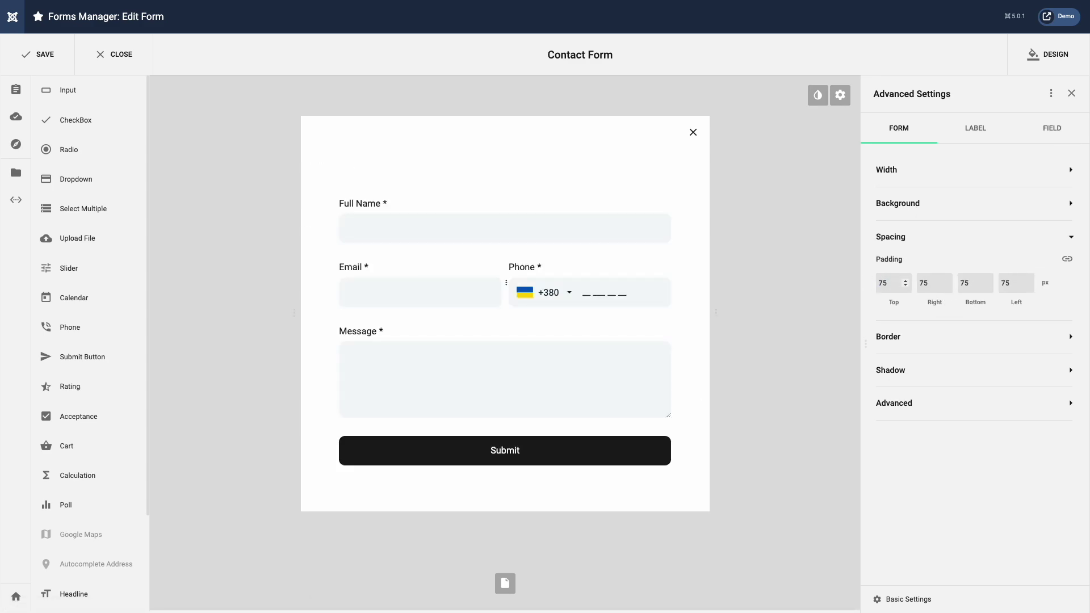
# - Set the form's border radius to 20 px
pyautogui.click(925, 339)
pyautogui.click(1037, 339)
pyautogui.moveTo(1036, 339); pyautogui.dragTo(1027, 340)
pyautogui.write('20')
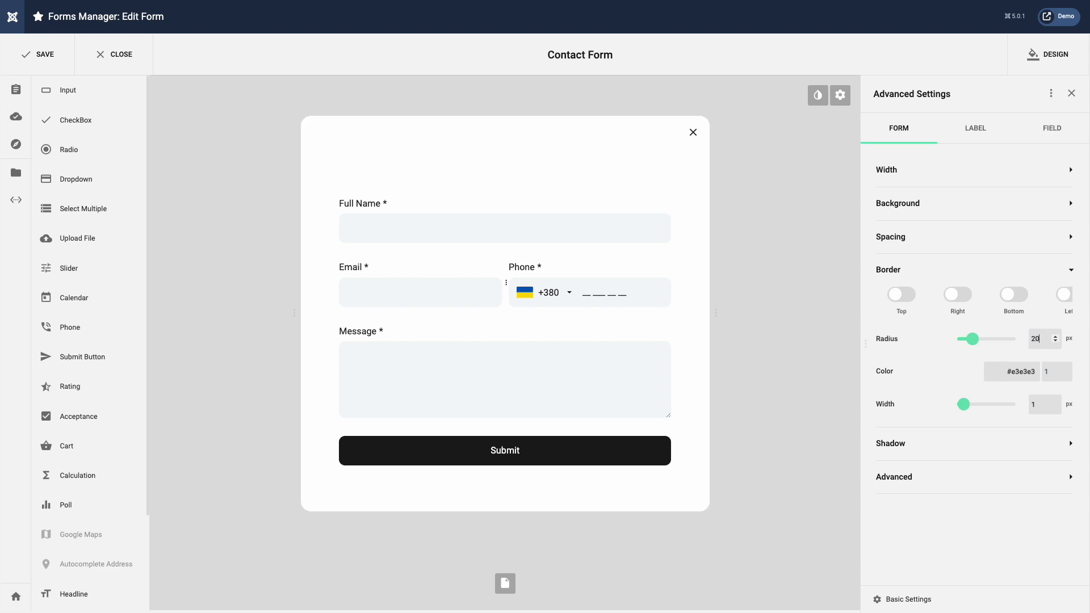
# - Give the form a shadow of value 2 with a colour opacity of 0,05, and close the design settings
pyautogui.click(988, 441)
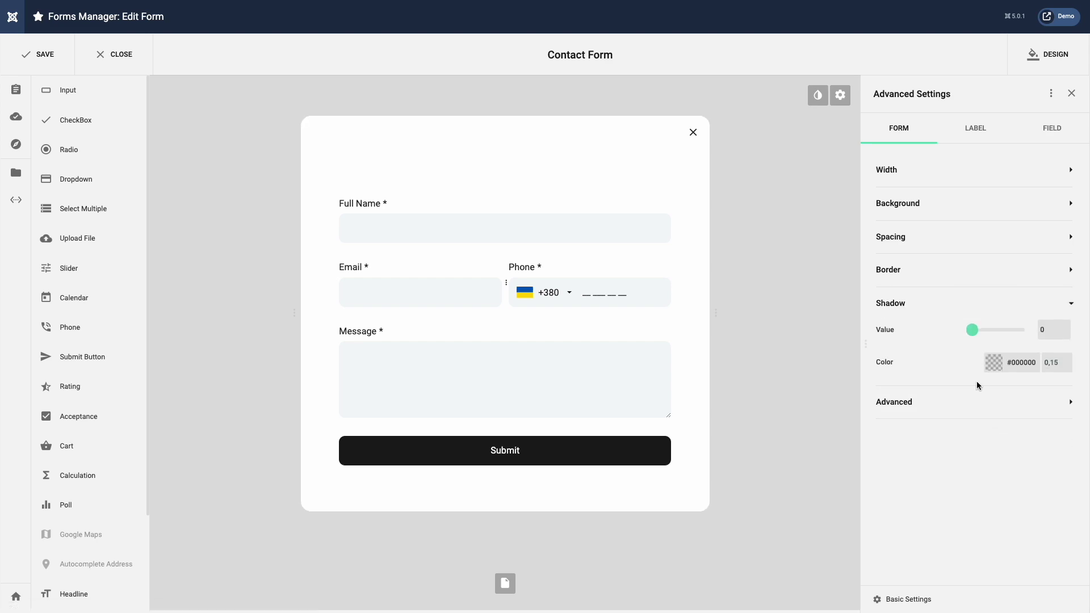
pyautogui.moveTo(975, 336); pyautogui.dragTo(992, 340)
pyautogui.click(1052, 366)
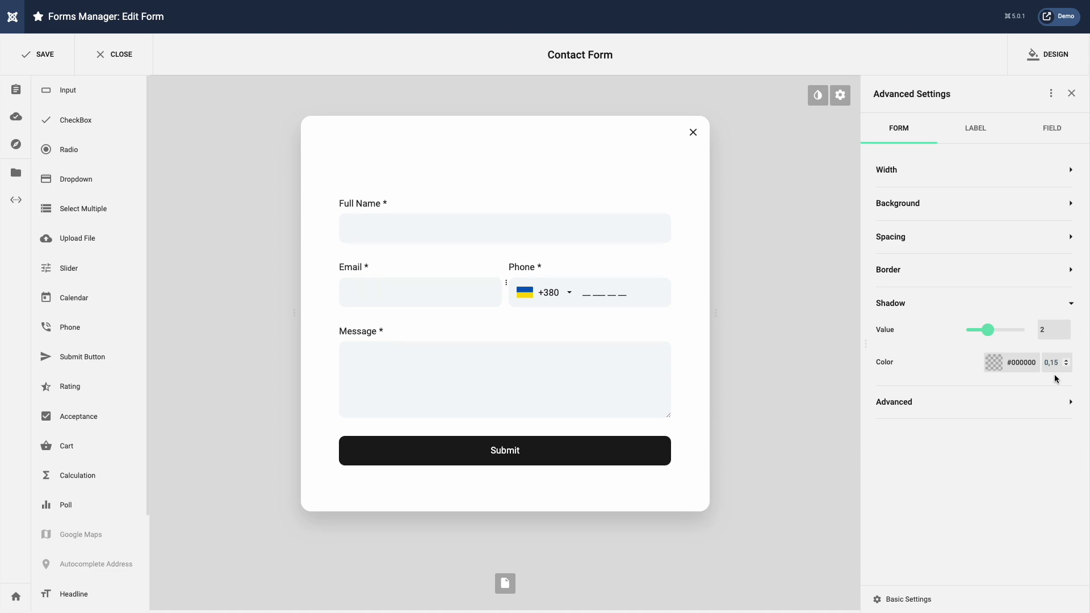
pyautogui.press('BackSpace')
pyautogui.write('0')
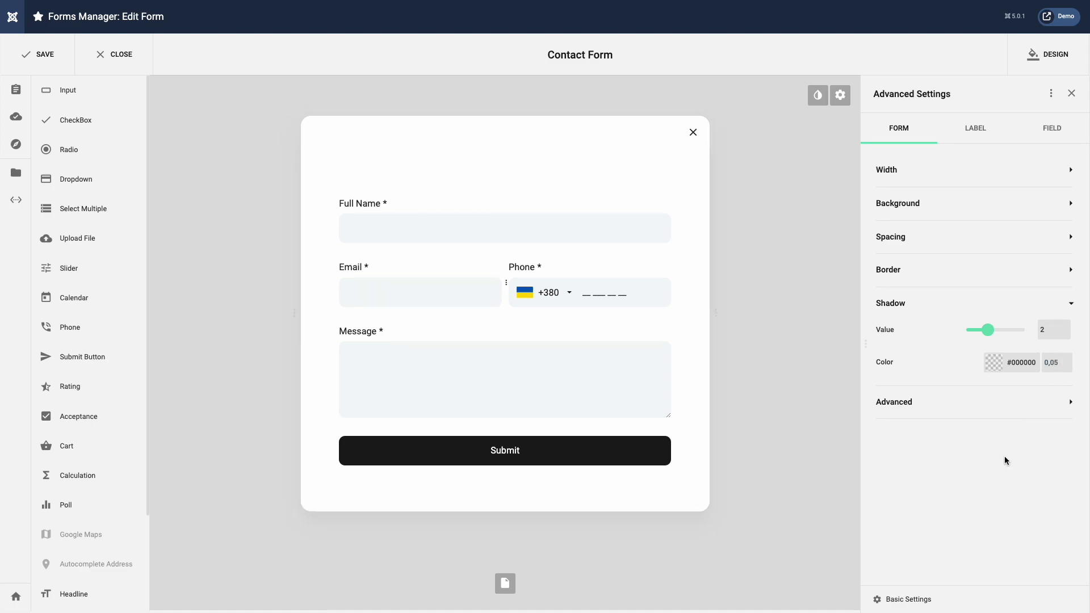
pyautogui.press('Escape')
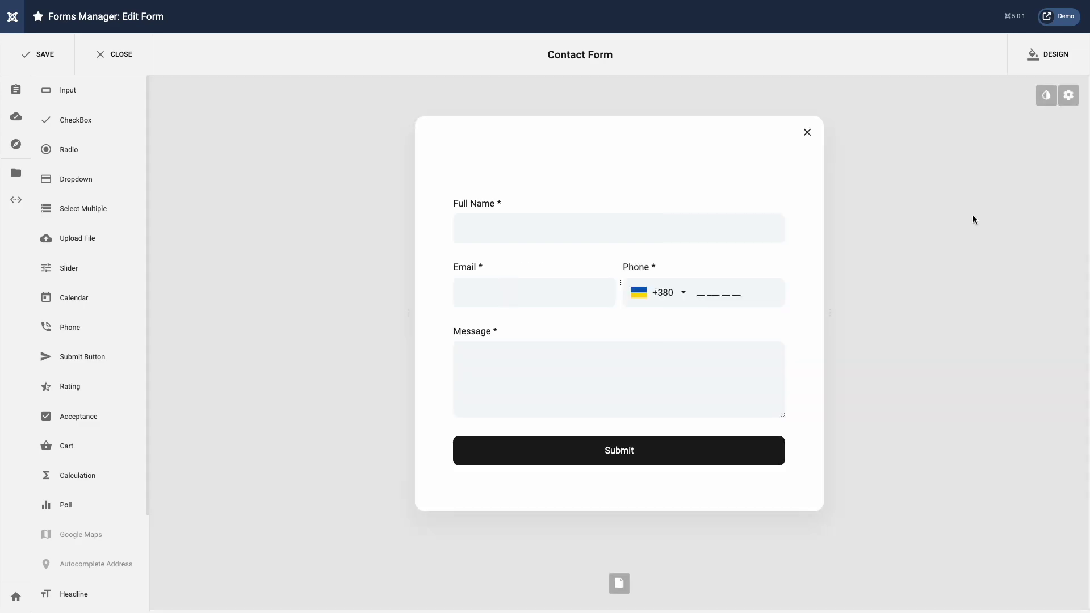
# - Set the lightbox backdrop colour to #000000 with an opacity of 0,05
pyautogui.click(1042, 102)
pyautogui.moveTo(1063, 207)
pyautogui.mouseDown()
pyautogui.moveTo(1046, 146)
pyautogui.moveTo(947, 249)
pyautogui.mouseUp()
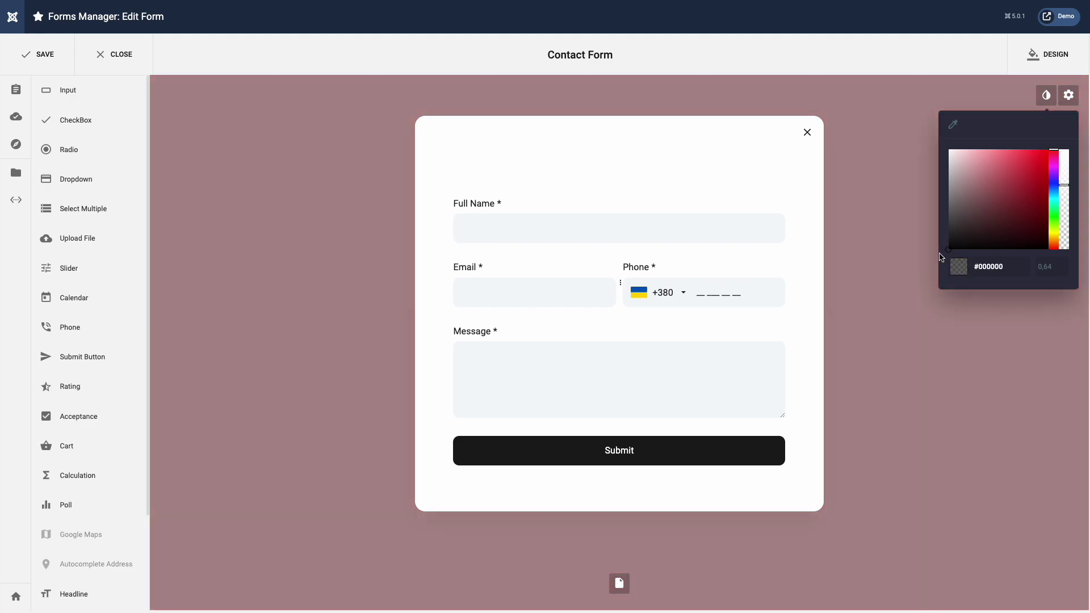
pyautogui.click(1064, 246)
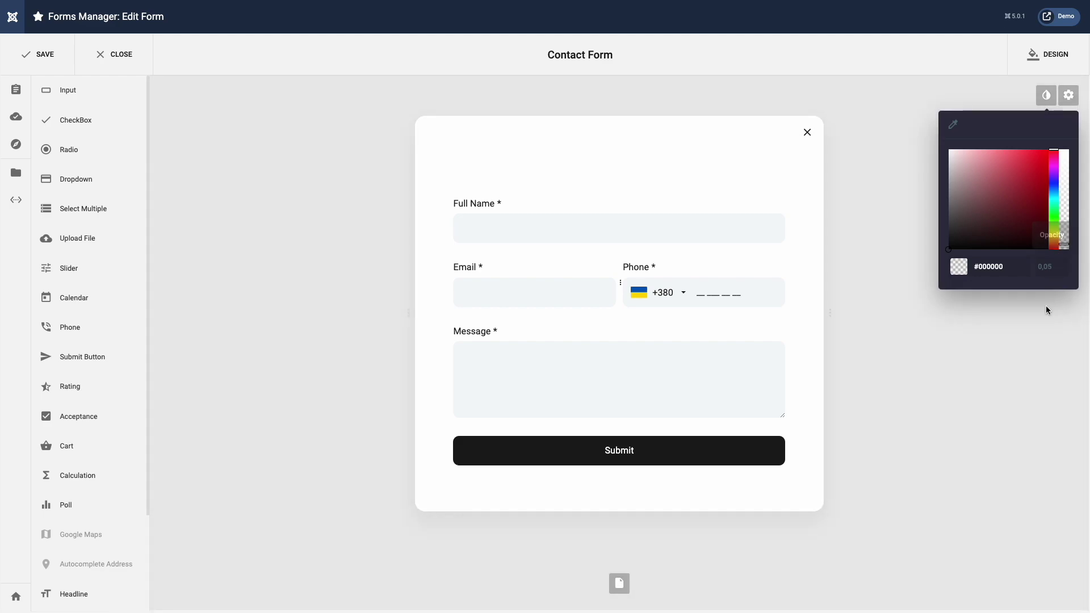
pyautogui.click(1047, 312)
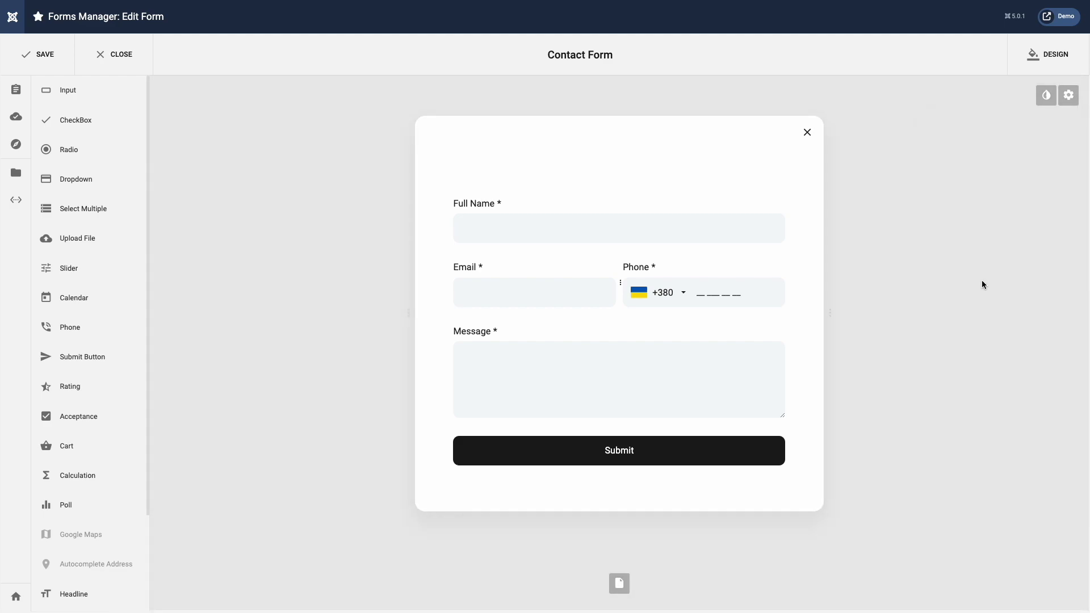
# - Open the lightbox settings and choose Click as the popup trigger
pyautogui.click(1069, 97)
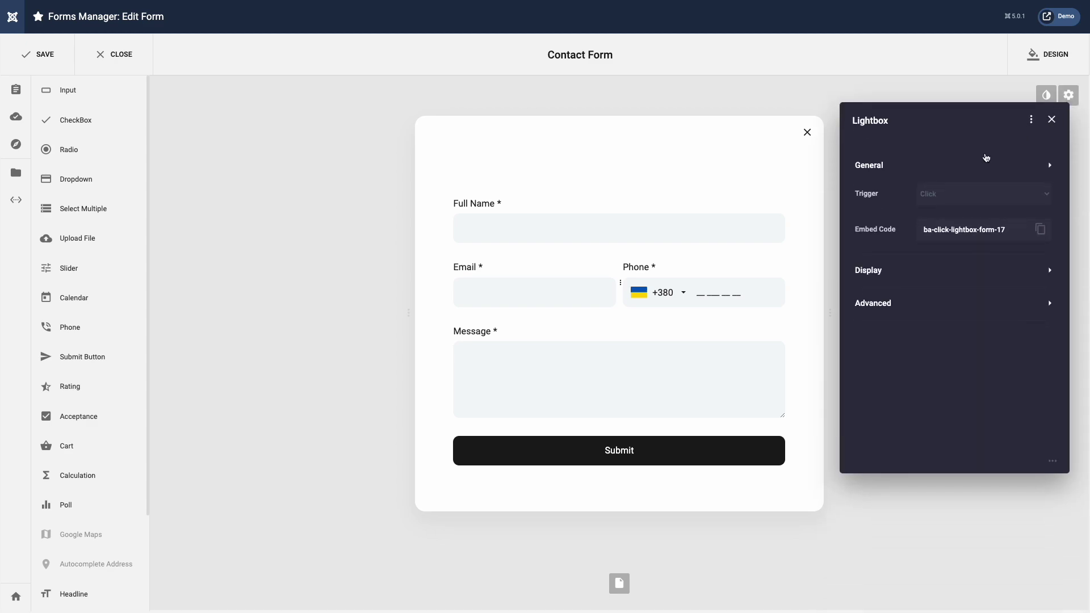
pyautogui.click(1030, 203)
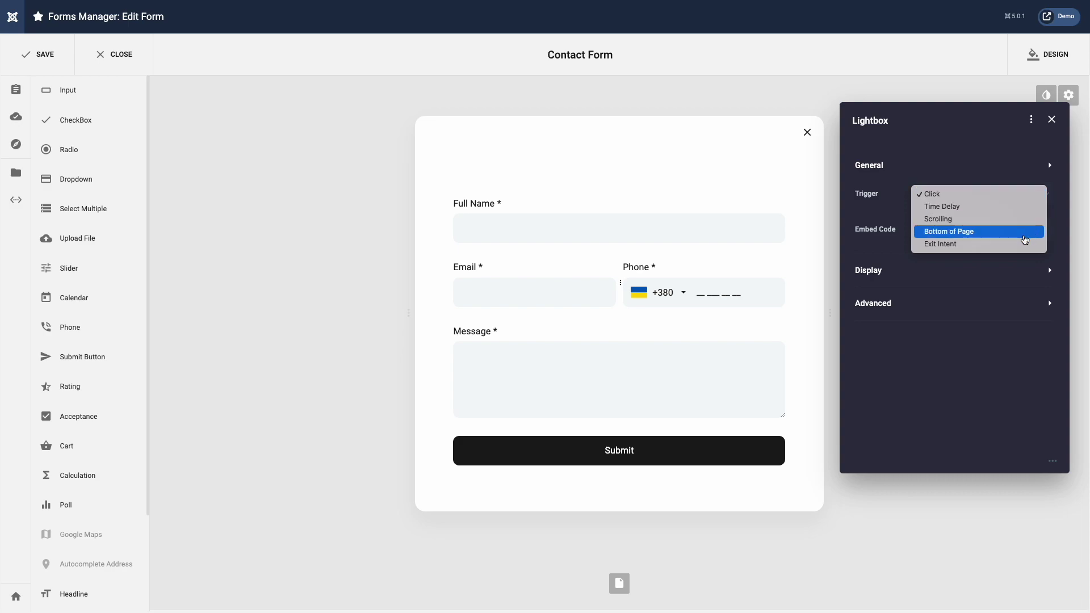
pyautogui.click(995, 196)
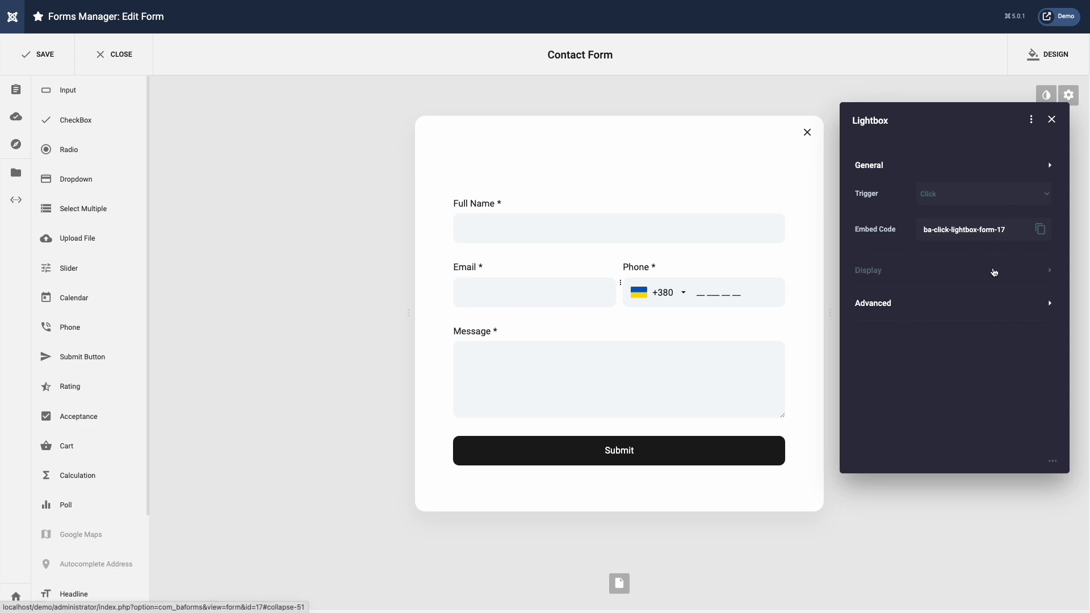
# - Try the bottom-right and middle-right display positions for the lightbox, then return it to the centre
pyautogui.click(993, 271)
pyautogui.click(973, 275)
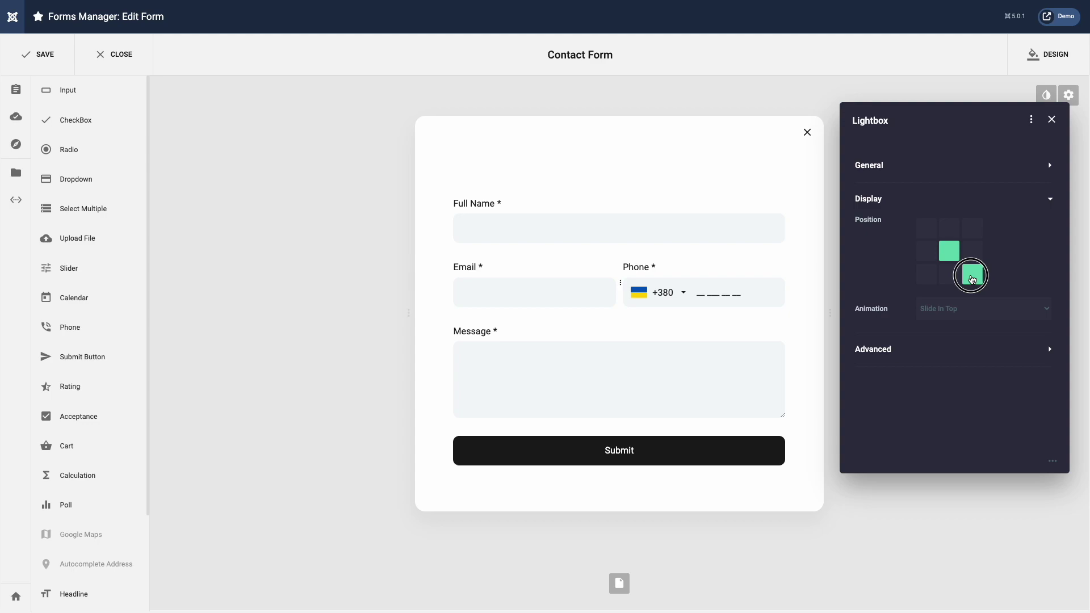
pyautogui.click(973, 254)
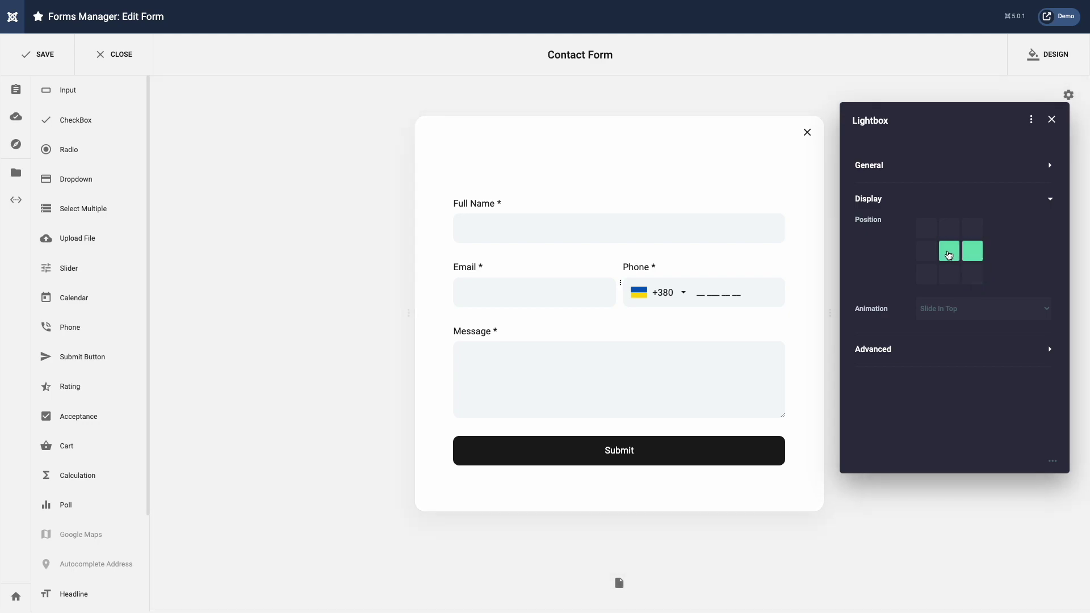
pyautogui.click(948, 253)
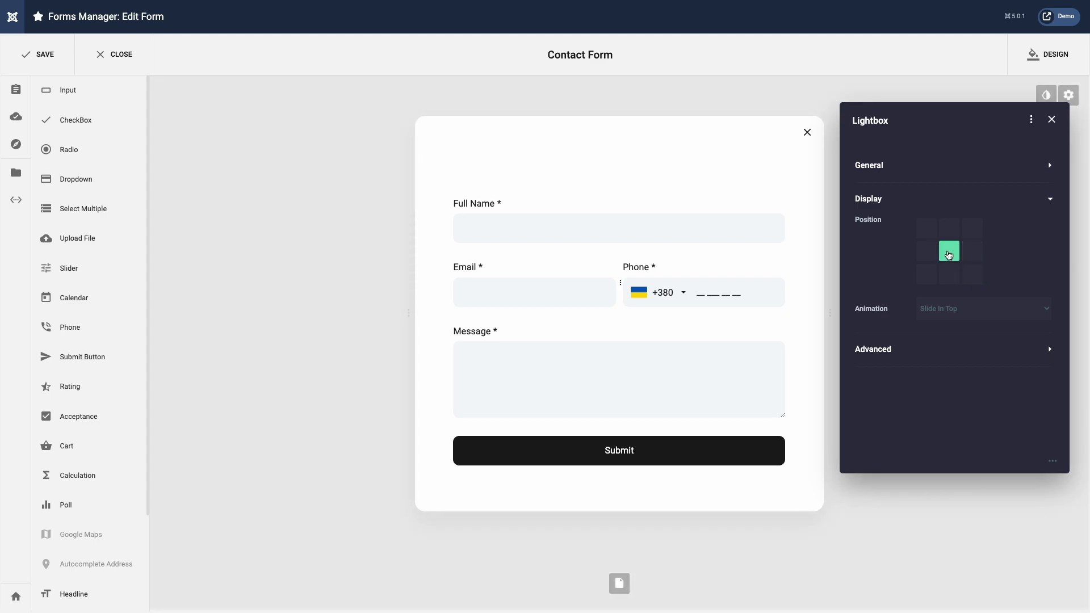
# - Preview the Slide In Right and Flip Vertical animations and set the lightbox animation to Slide In Bottom
pyautogui.click(978, 313)
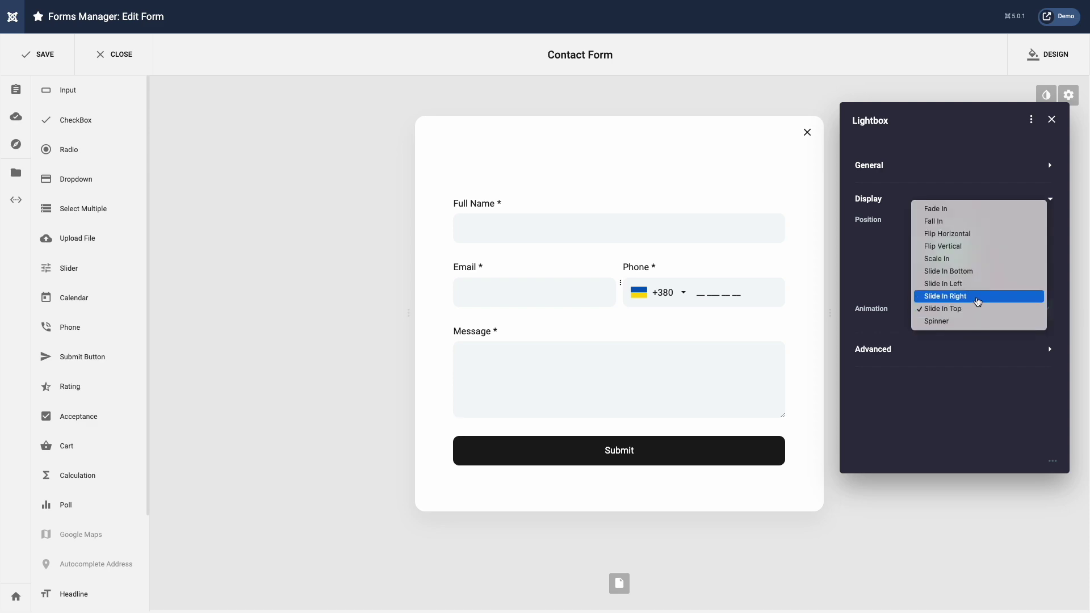
pyautogui.click(977, 296)
pyautogui.click(979, 309)
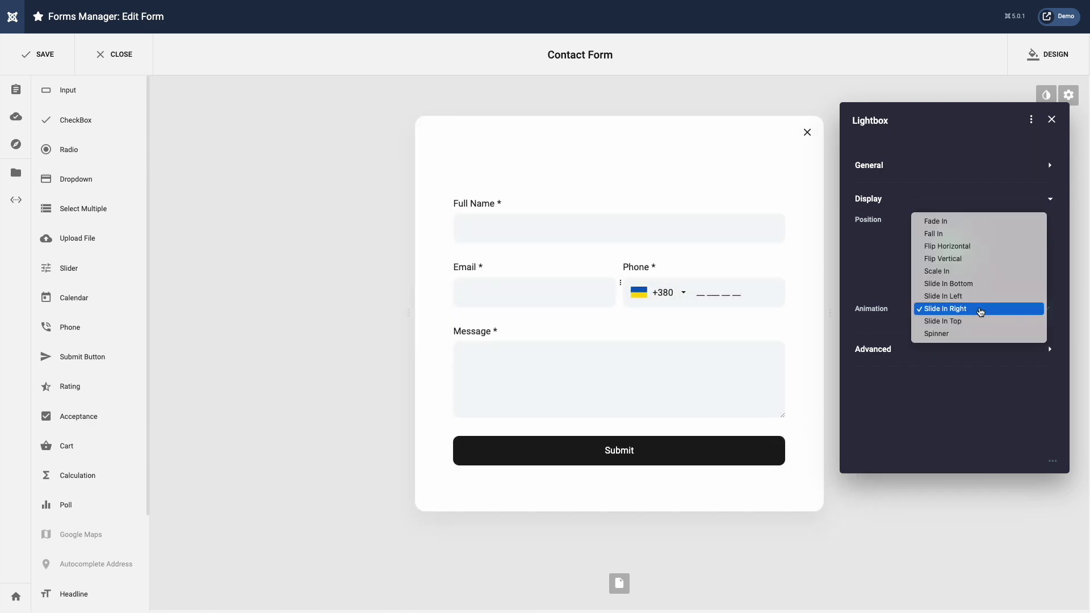
pyautogui.click(976, 264)
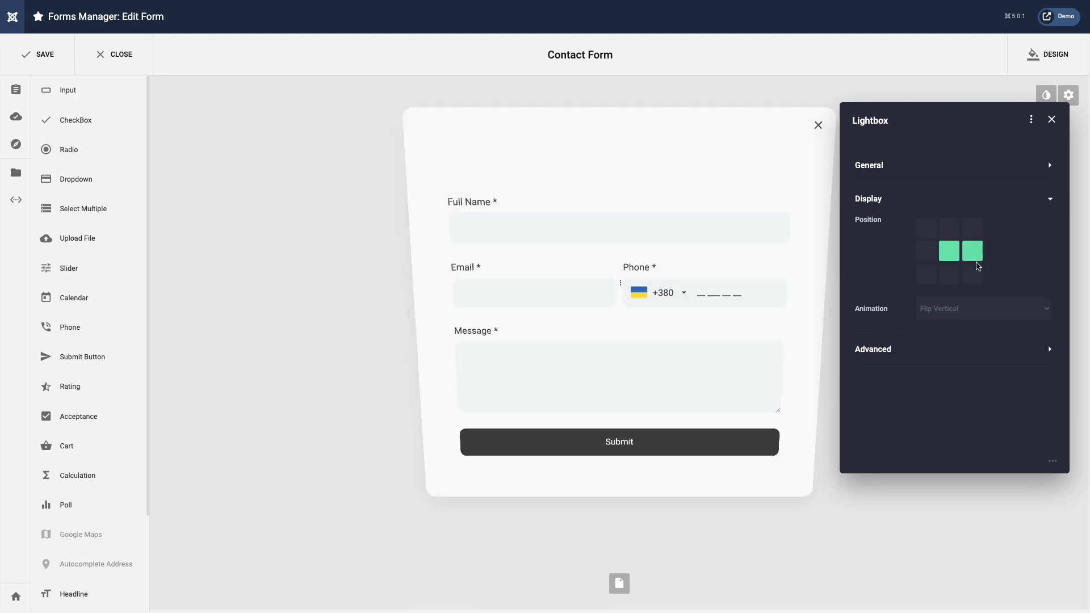
pyautogui.click(985, 314)
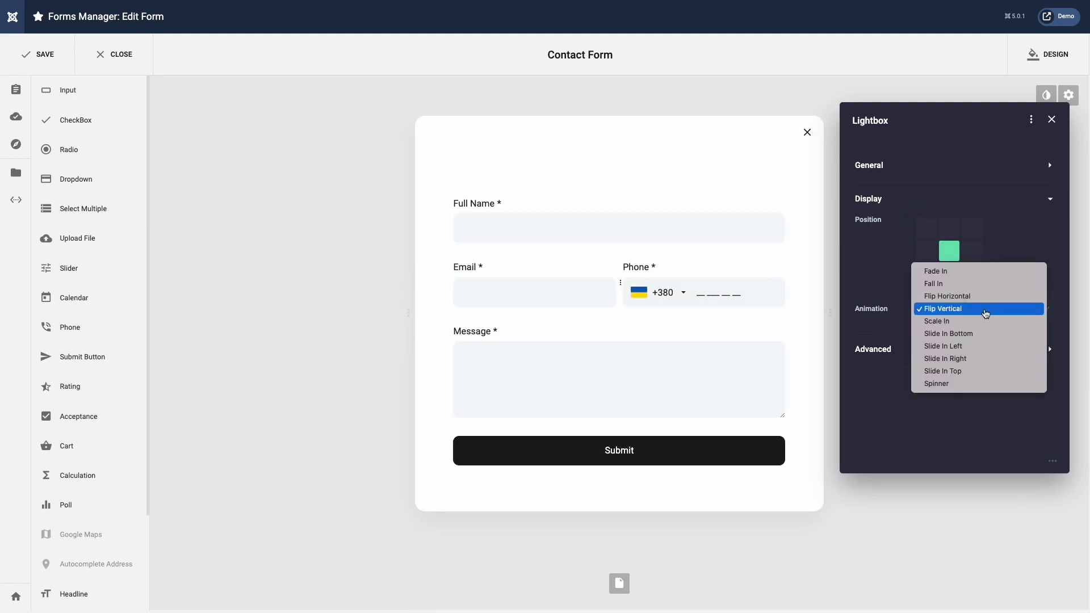
pyautogui.click(980, 336)
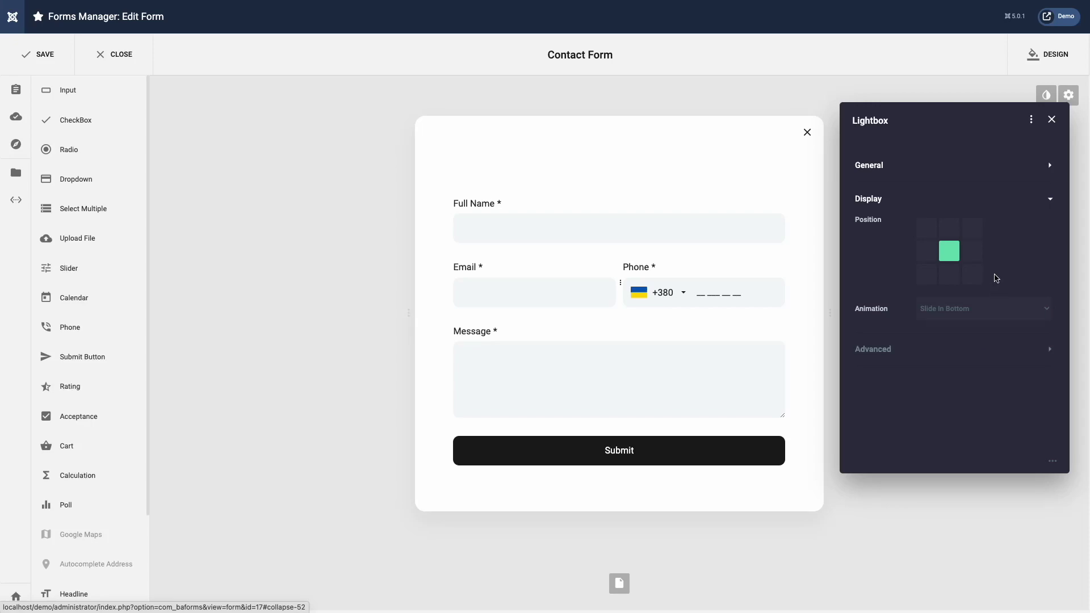
# - Copy the lightbox embed code from the general settings and save the form
pyautogui.click(999, 172)
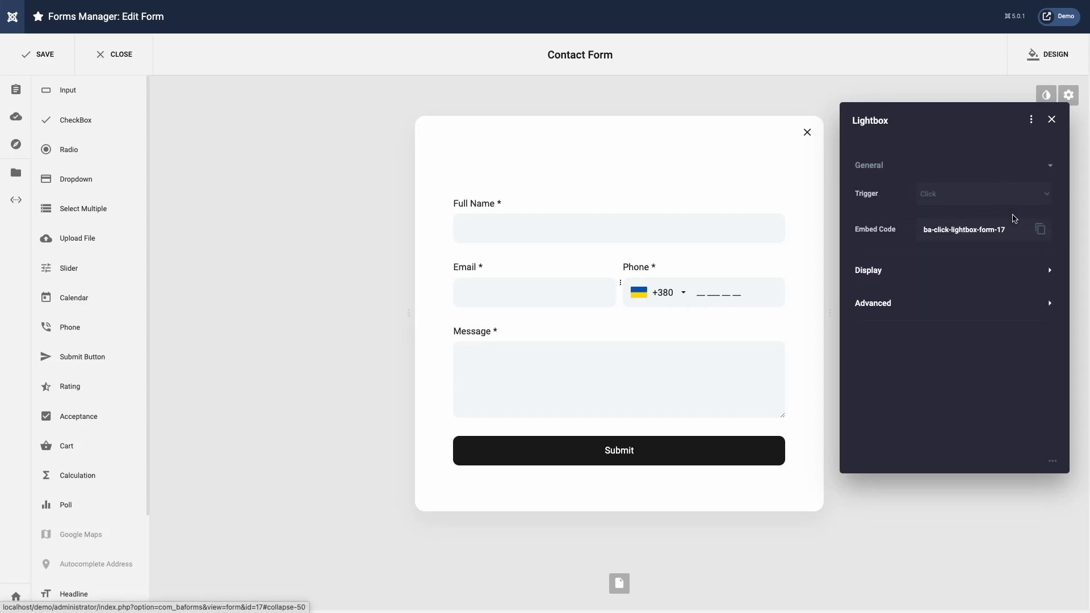
pyautogui.click(1040, 230)
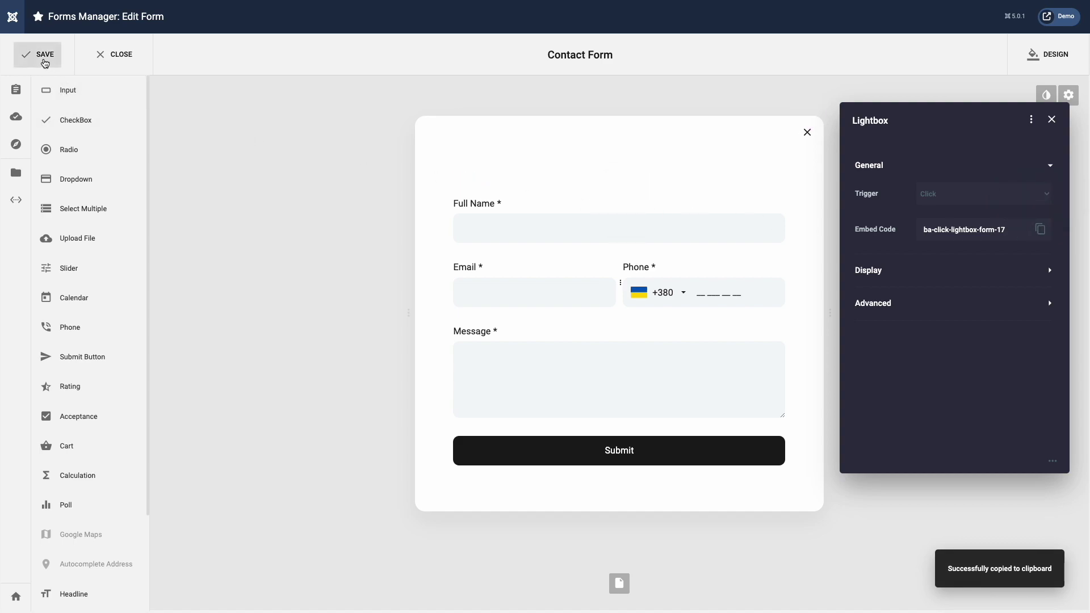
pyautogui.click(45, 63)
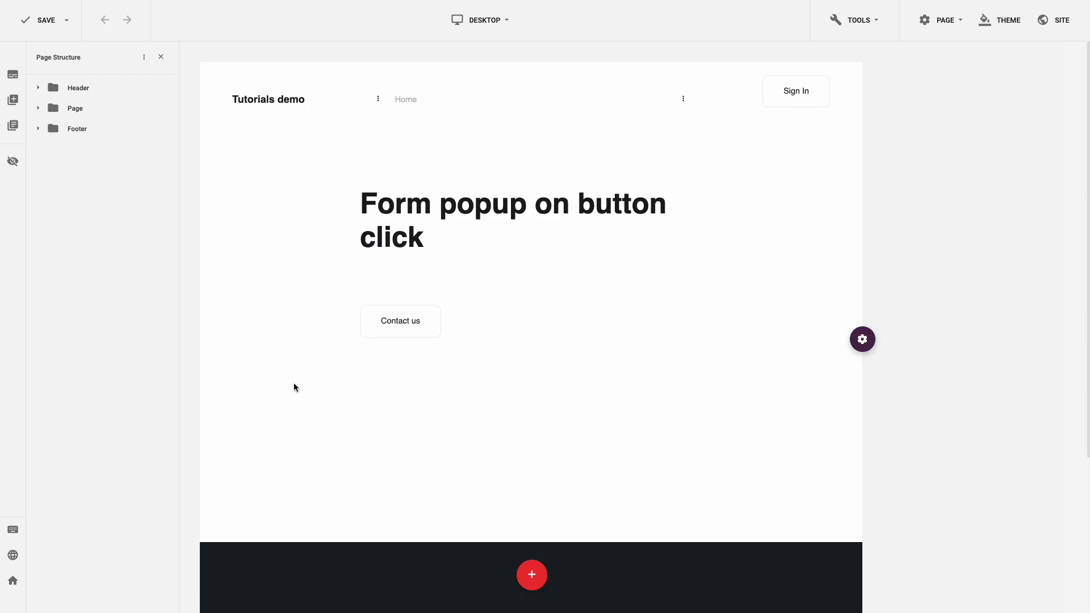
# - In the page builder, paste ba-click-lightbox-form-17 as the Contact us button's class suffix and test the button's popup
pyautogui.click(377, 336)
pyautogui.scroll(-1, 958, 396)
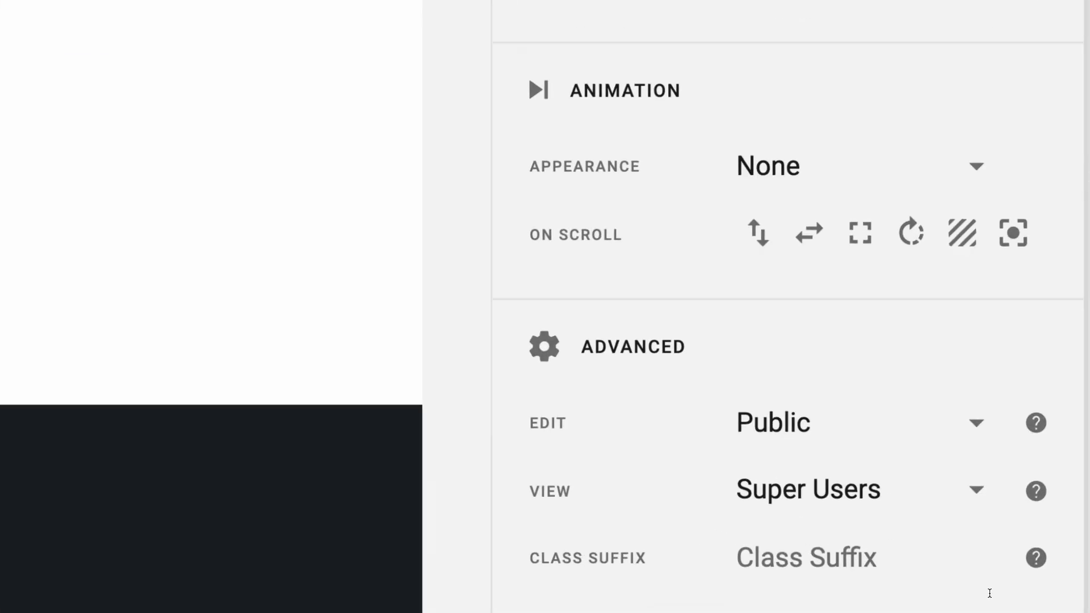
pyautogui.click(1030, 596)
pyautogui.hotkey('ctrl', 'v')
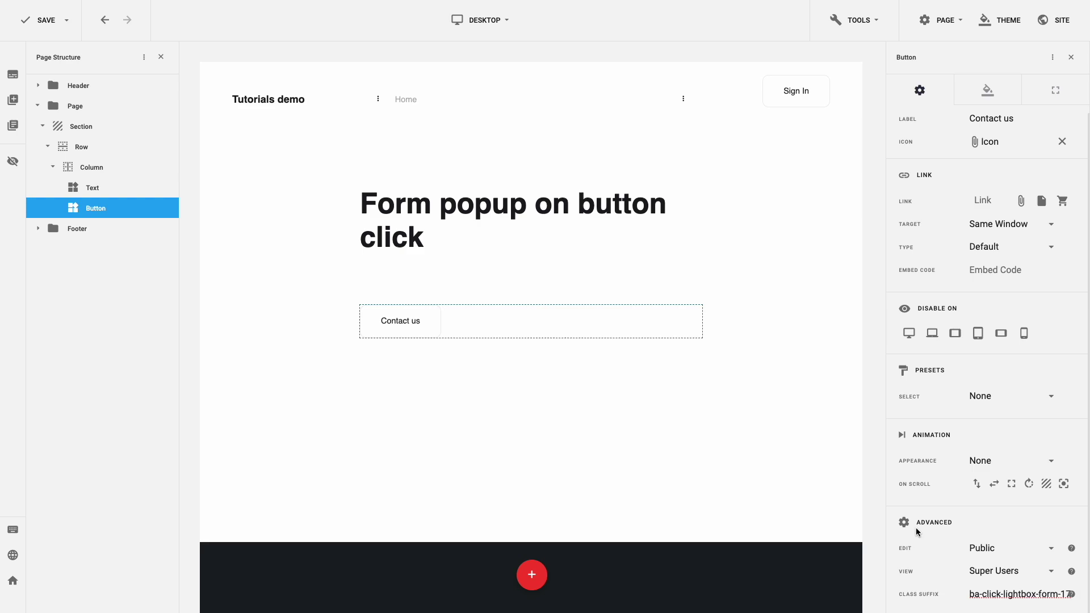
pyautogui.click(430, 333)
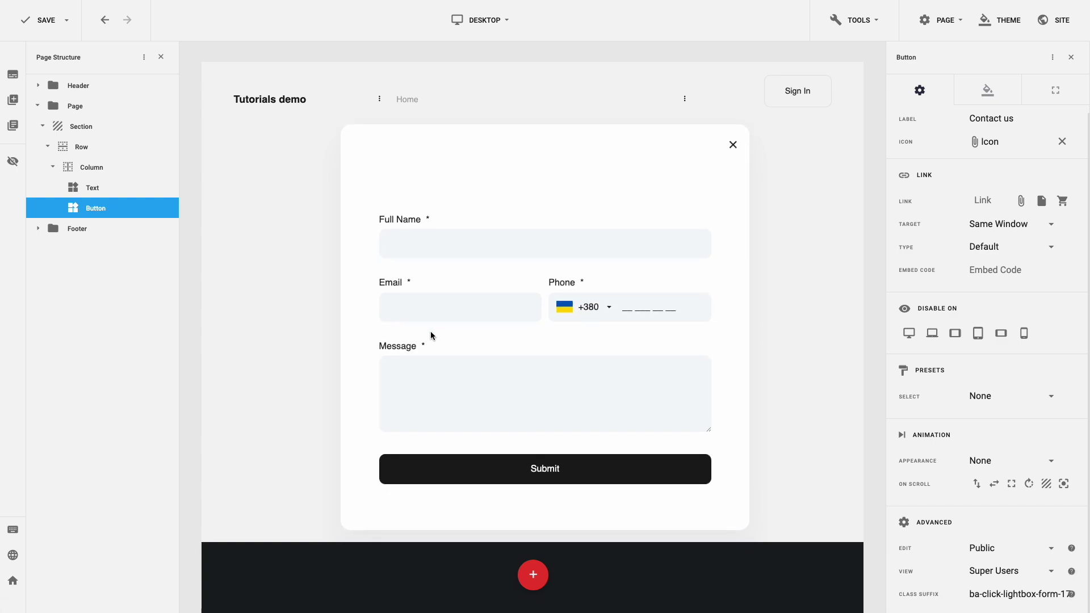
# - Dismiss the form popup and, in the Joomla administrator, start a new Main Menu item titled "Contact us"
pyautogui.click(269, 355)
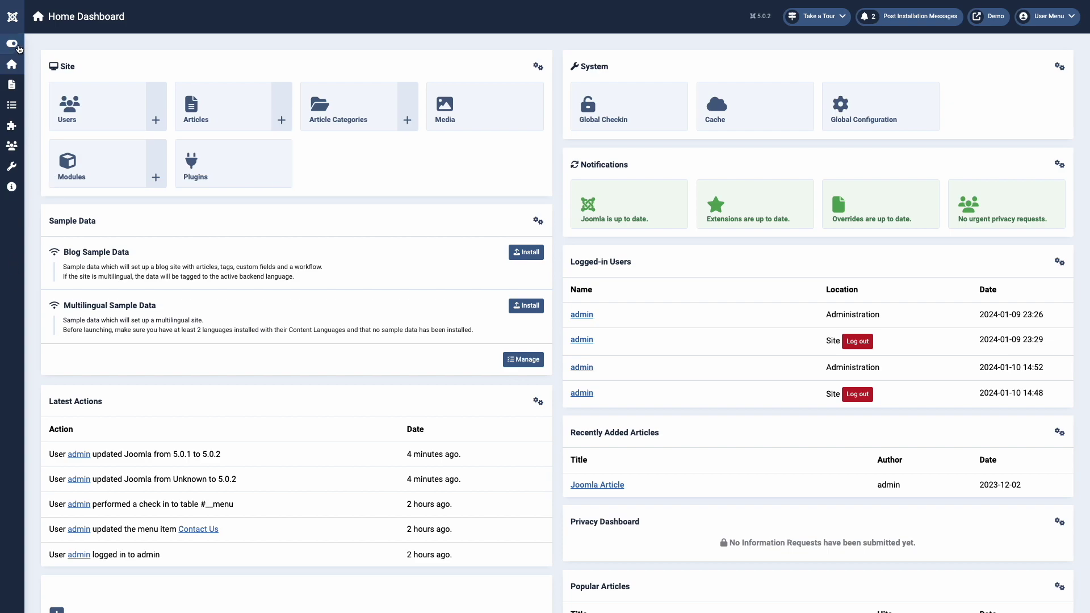
pyautogui.click(18, 47)
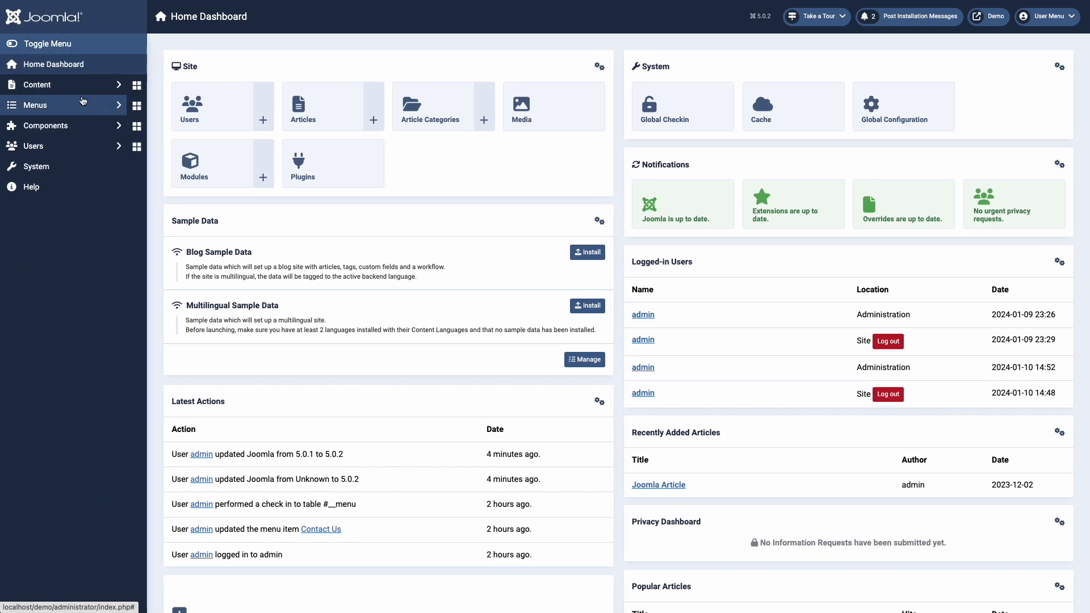
pyautogui.click(116, 106)
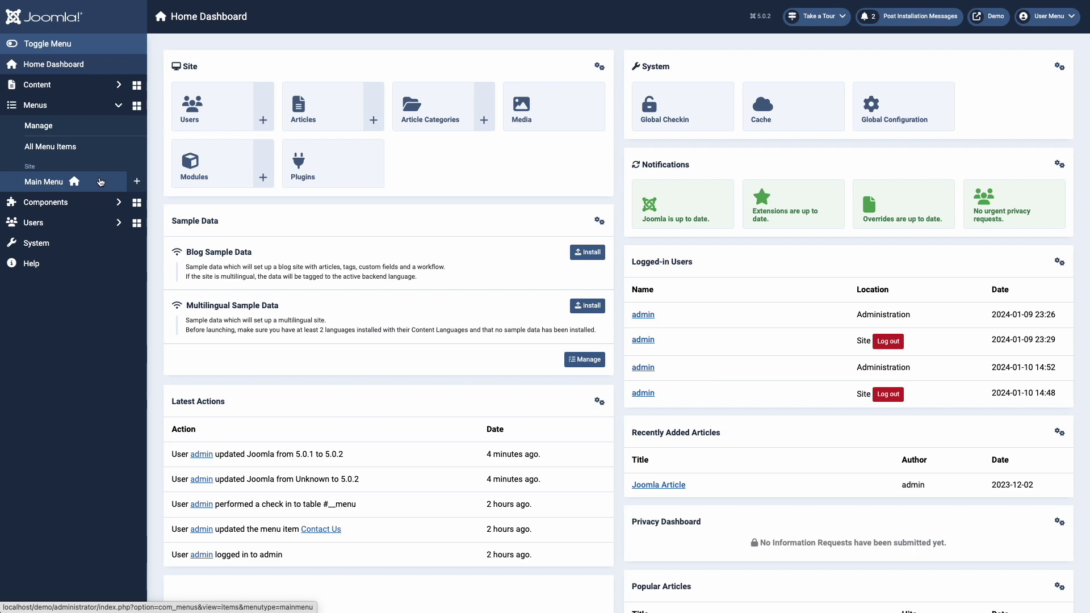
pyautogui.click(101, 182)
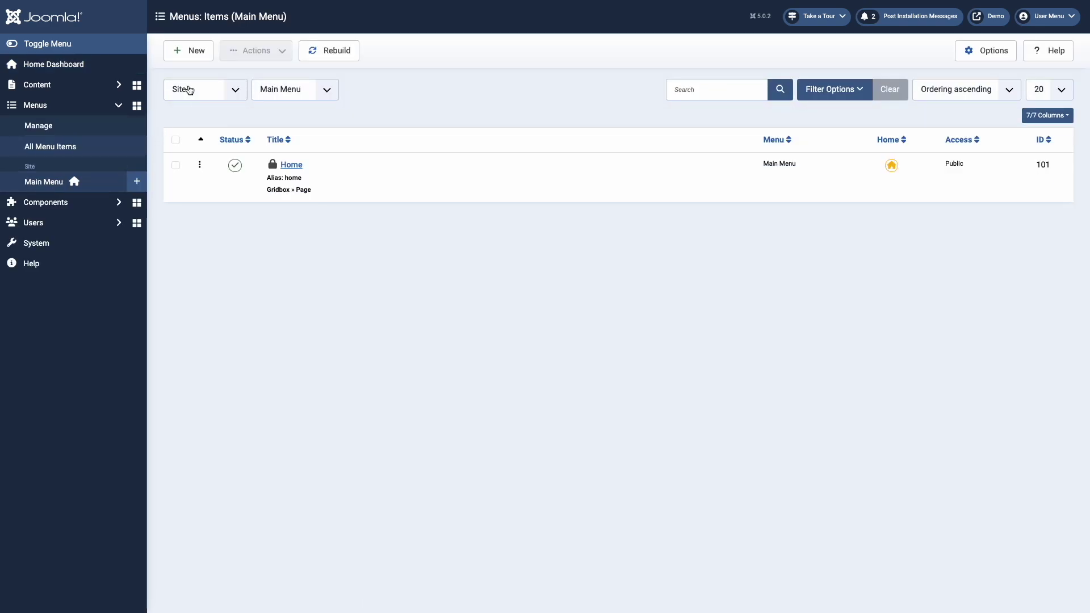
pyautogui.click(193, 52)
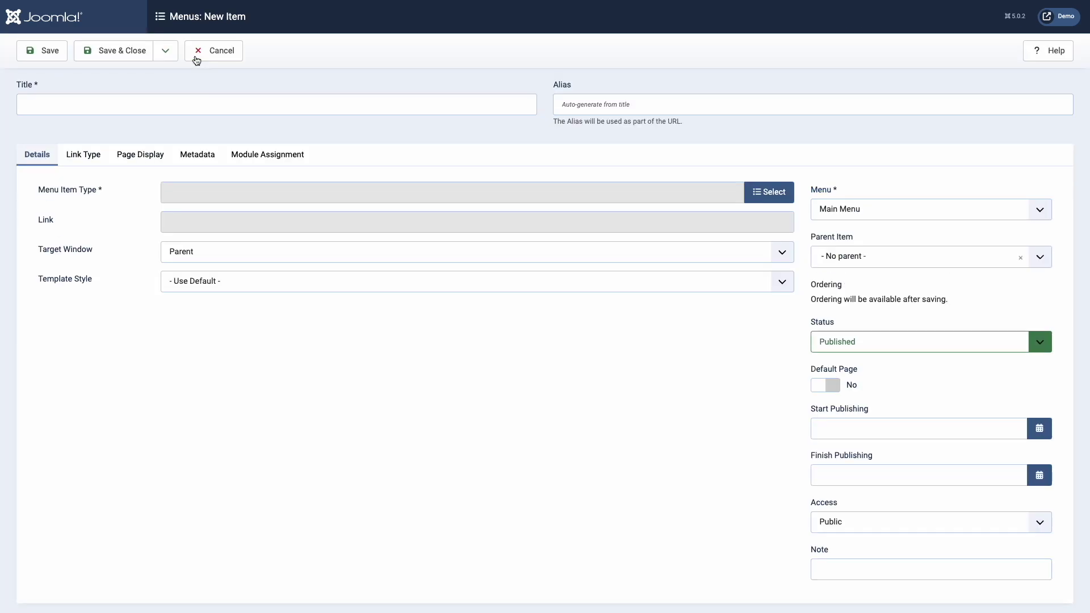
pyautogui.click(181, 102)
pyautogui.write('Contact us')
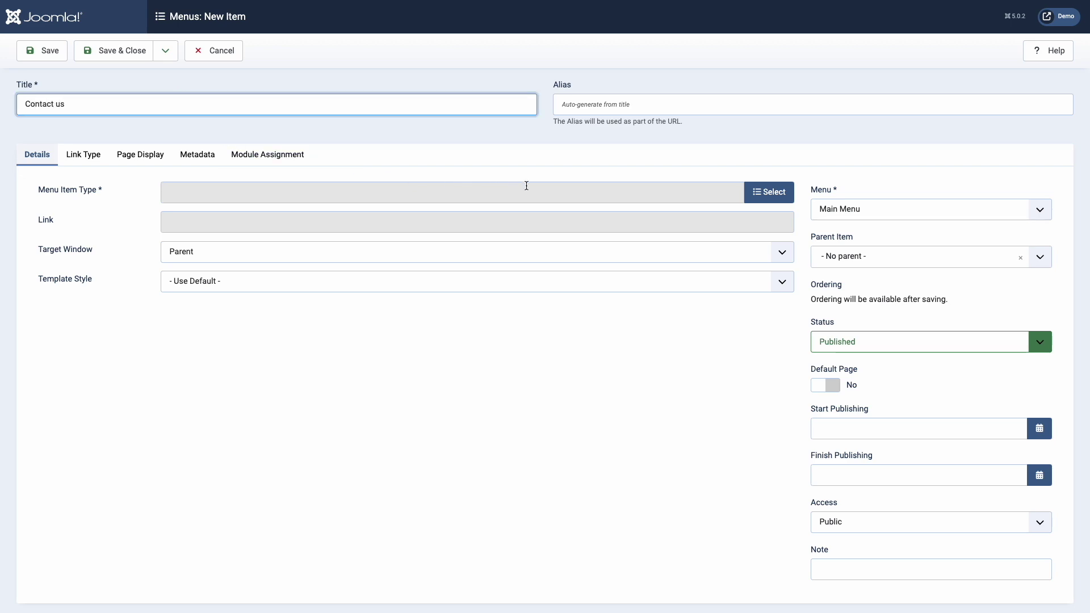
# - Set the menu item's type to the URL system link and its link to #contact-us
pyautogui.click(758, 194)
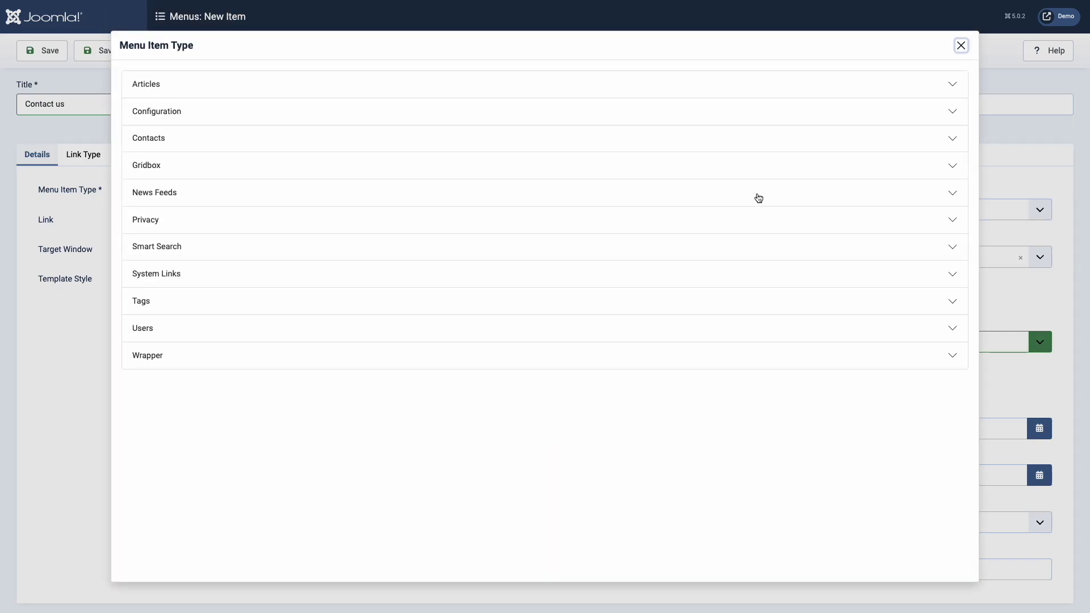
pyautogui.click(172, 278)
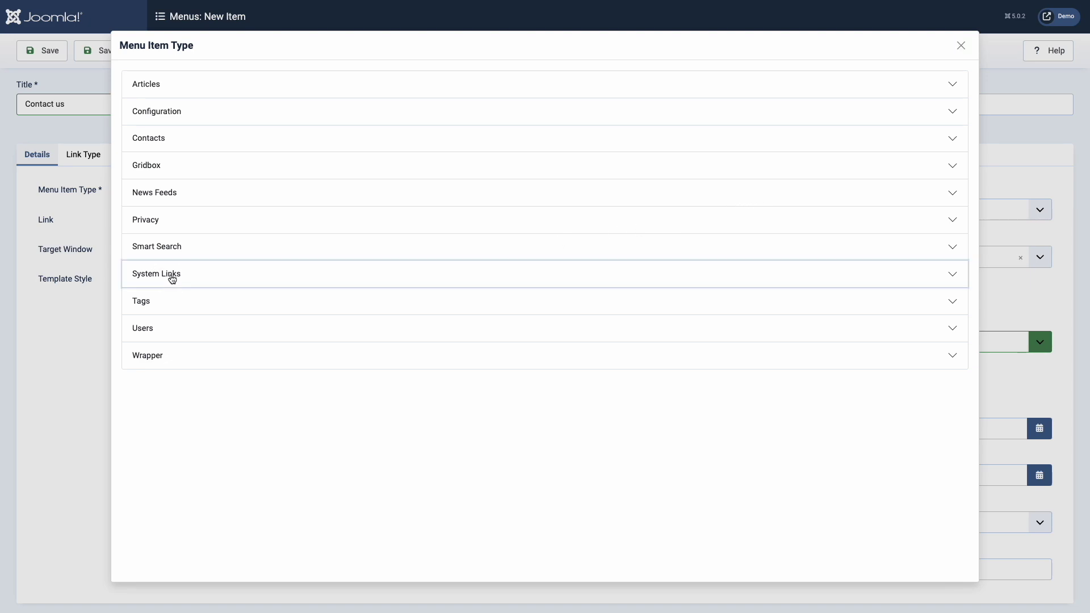
pyautogui.click(164, 437)
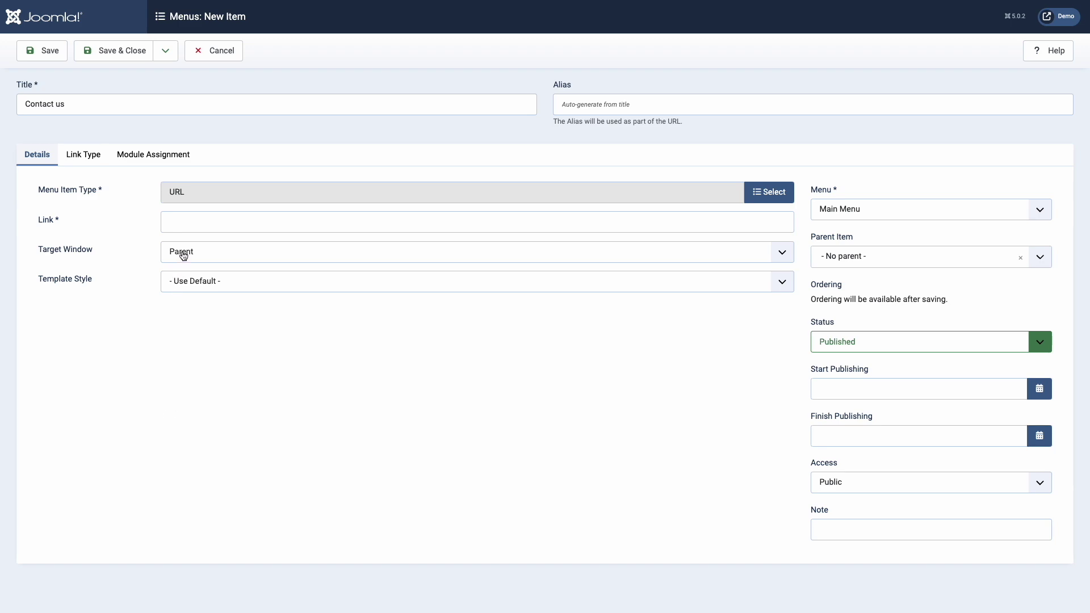
pyautogui.click(196, 224)
pyautogui.write('#contact0')
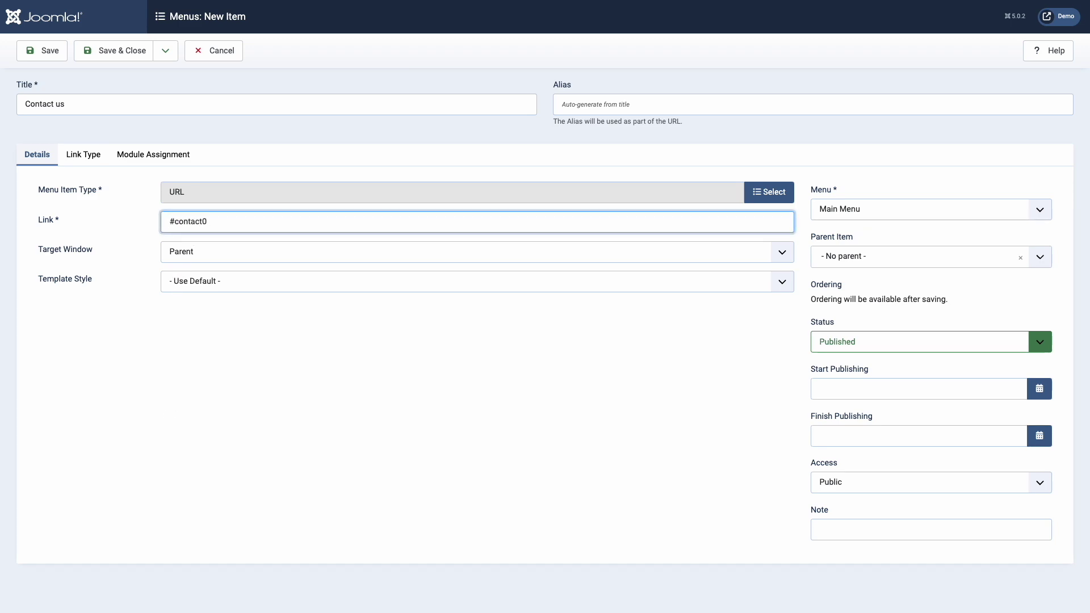
pyautogui.press('BackSpace')
pyautogui.write('-us')
# - Paste ba-click-lightbox-form-17 as the menu item's link class and save the menu item
pyautogui.click(92, 163)
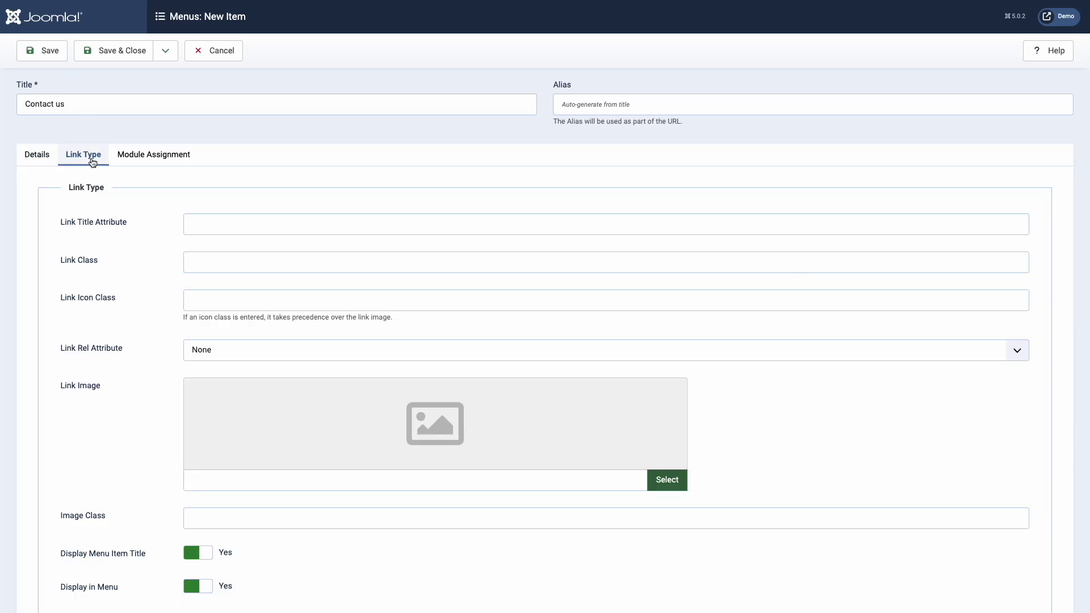
pyautogui.click(211, 264)
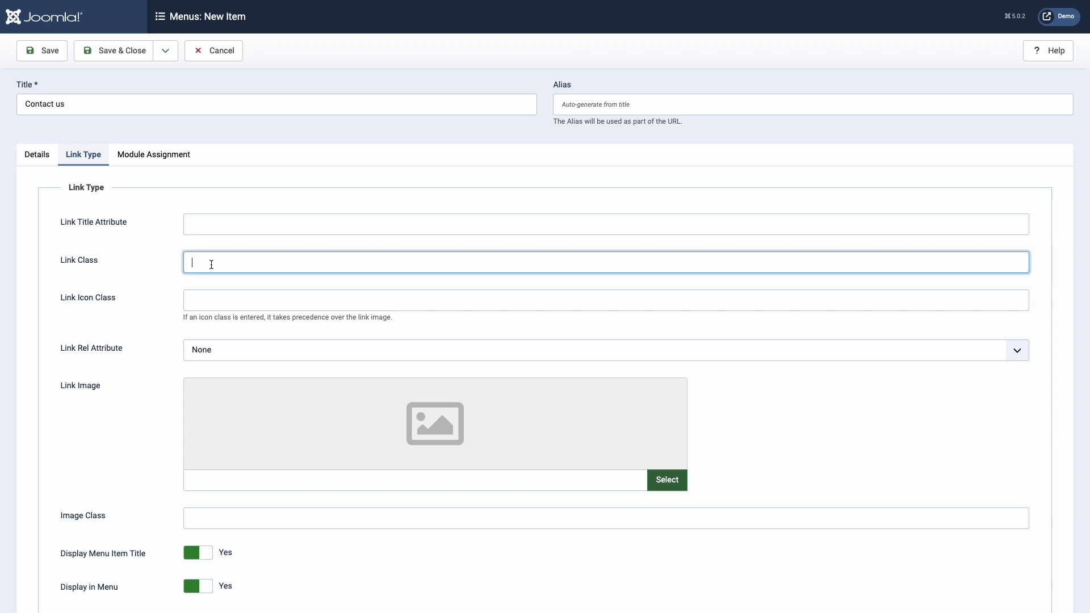
pyautogui.hotkey('ctrl', 'v')
pyautogui.click(147, 226)
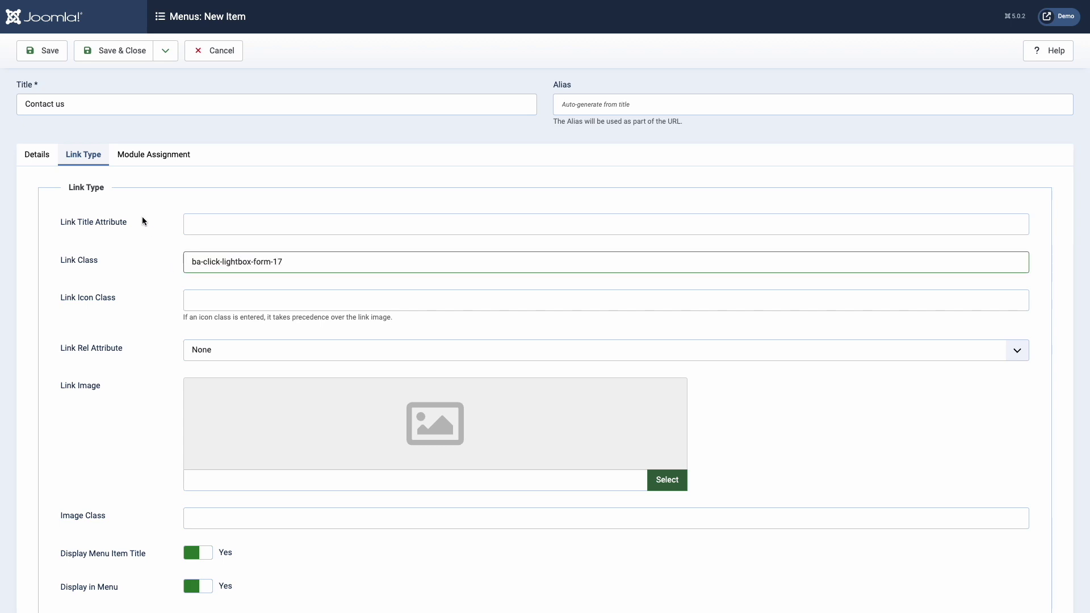
pyautogui.click(46, 55)
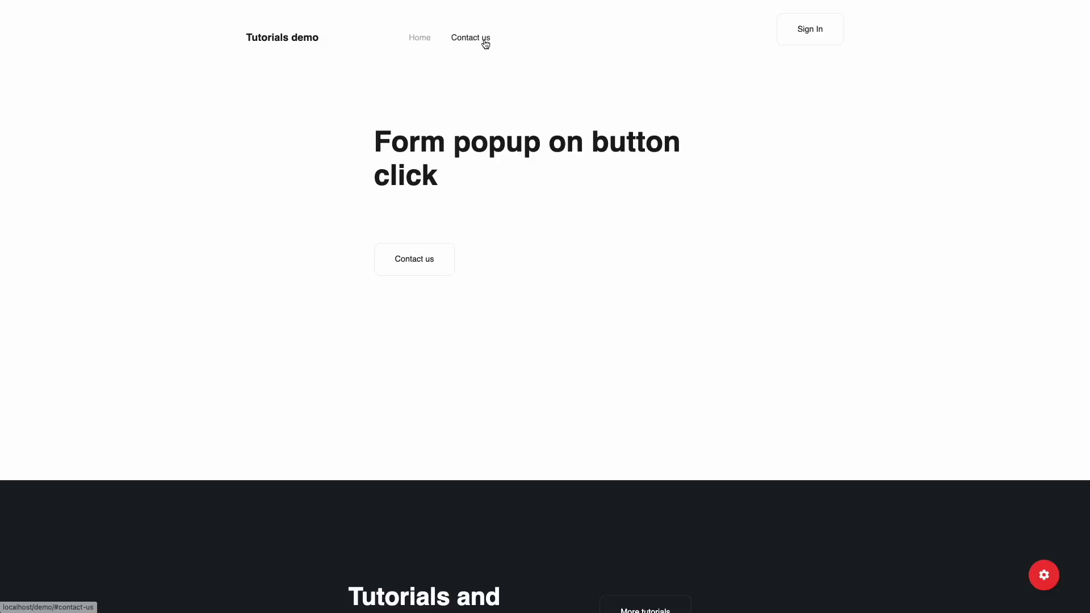
# - On the live site, test the form popup from the Contact us menu item and close it
pyautogui.click(483, 39)
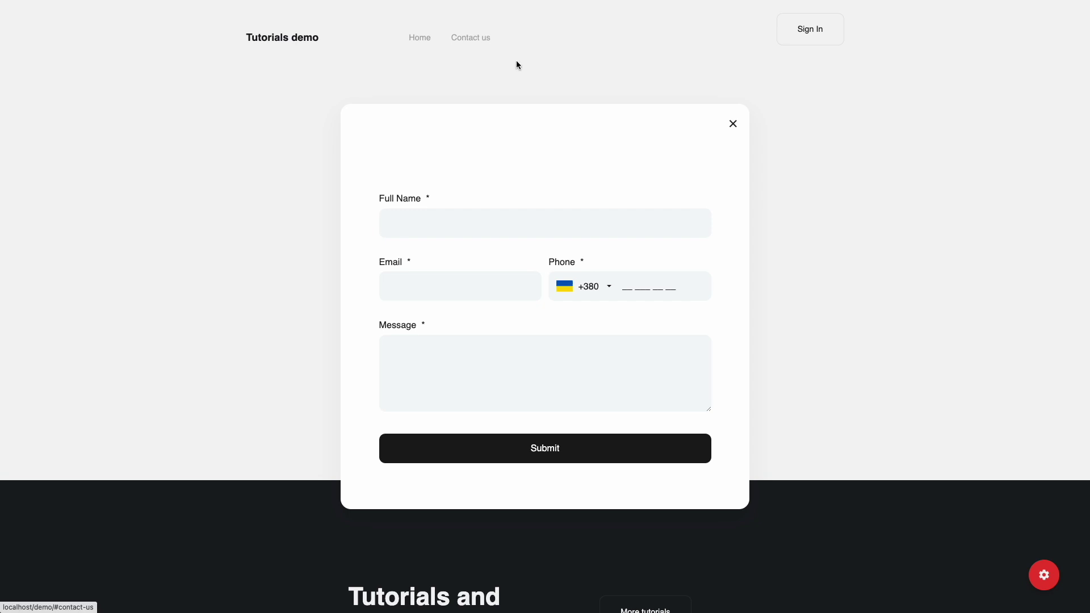
pyautogui.click(731, 125)
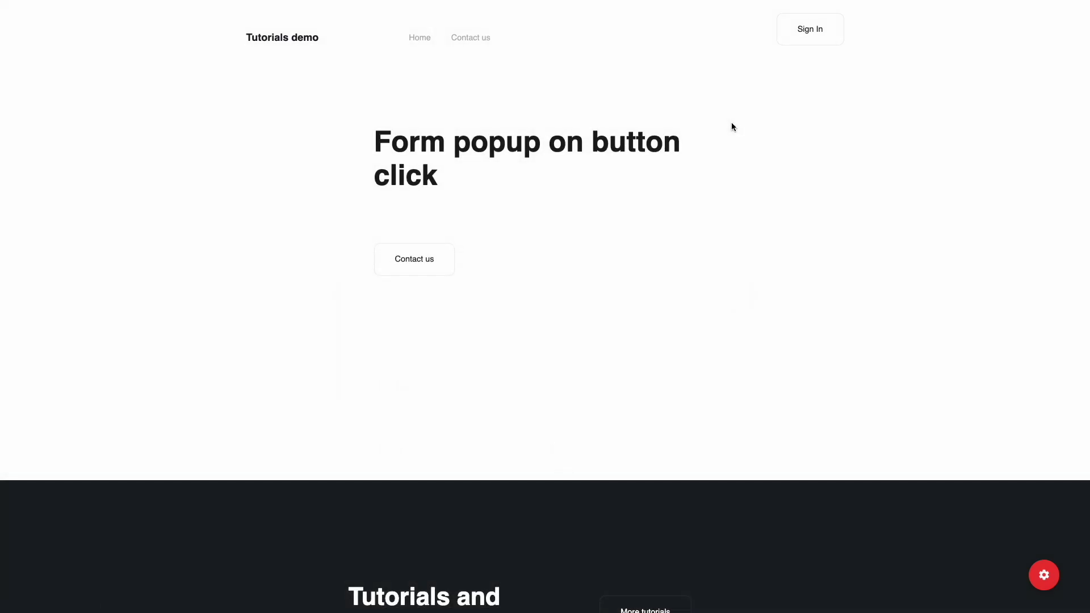